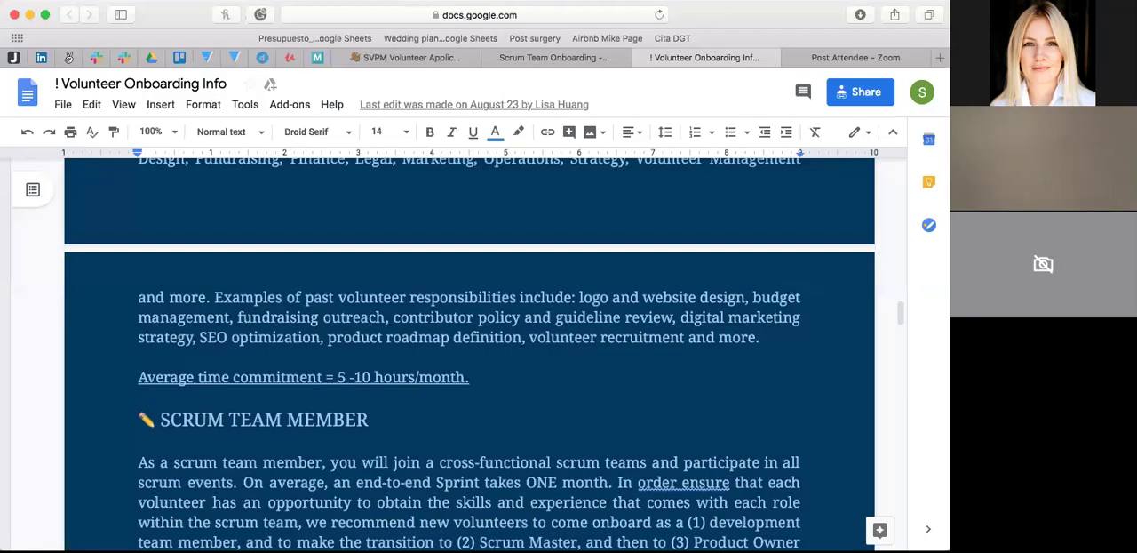
pyautogui.click(236, 57)
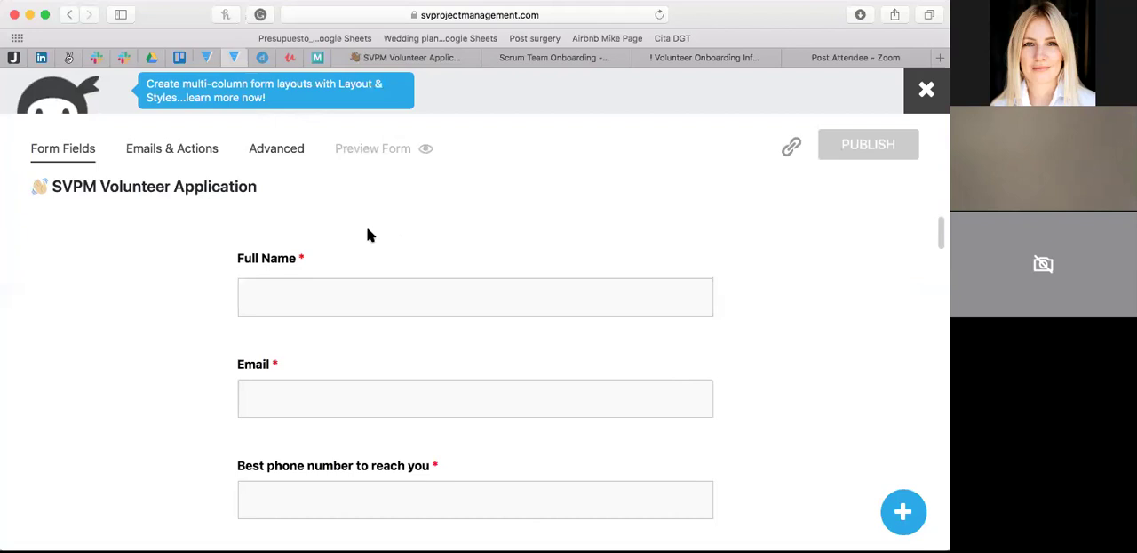
pyautogui.moveTo(475, 284)
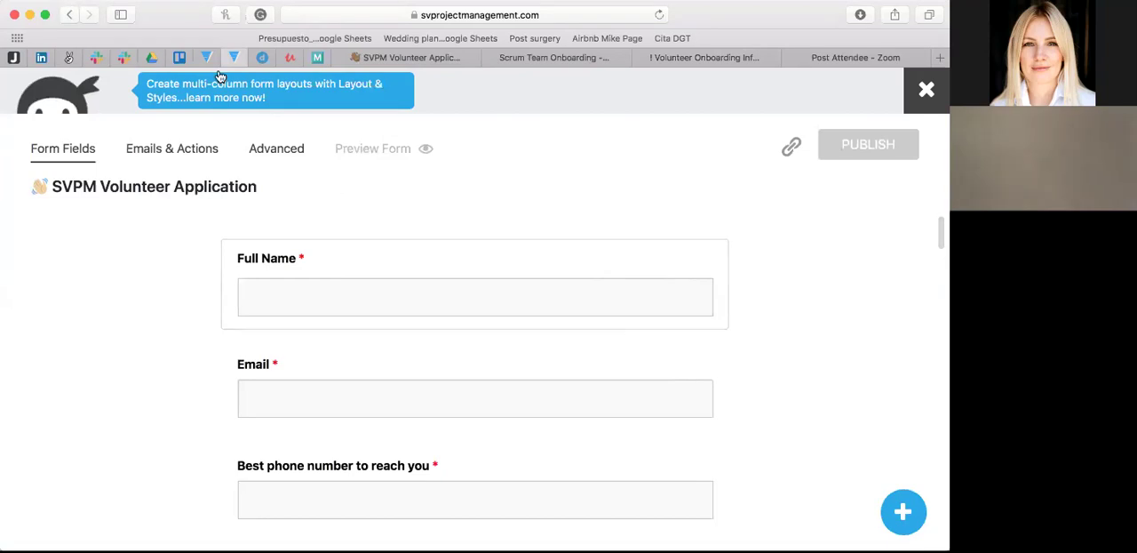
# Switch to the pinned Trello tab showing the 'Create a Volunteer Info Page on website' card.
pyautogui.click(179, 57)
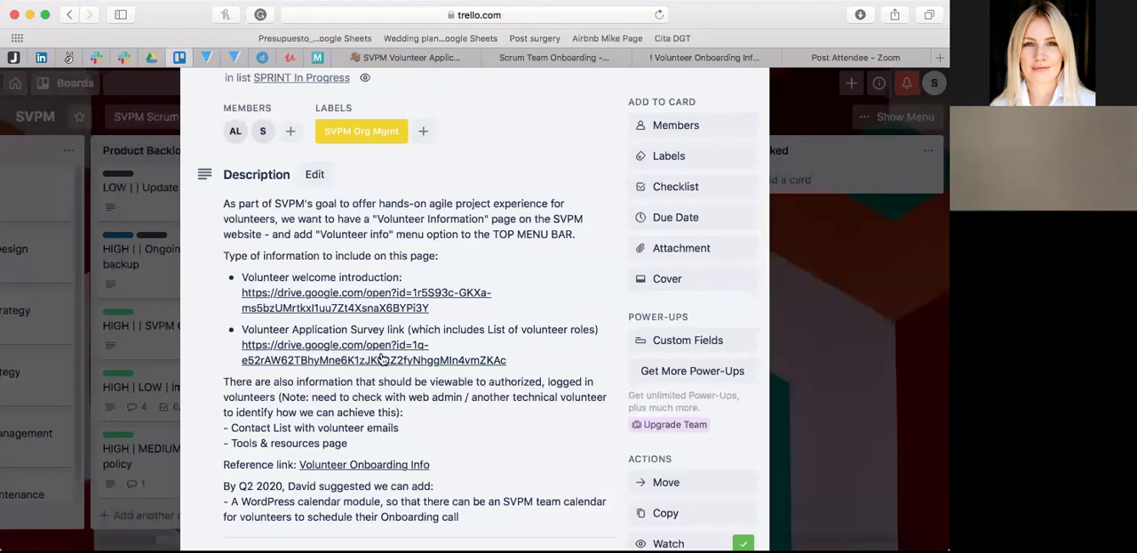
pyautogui.scroll(-3, 382, 357)
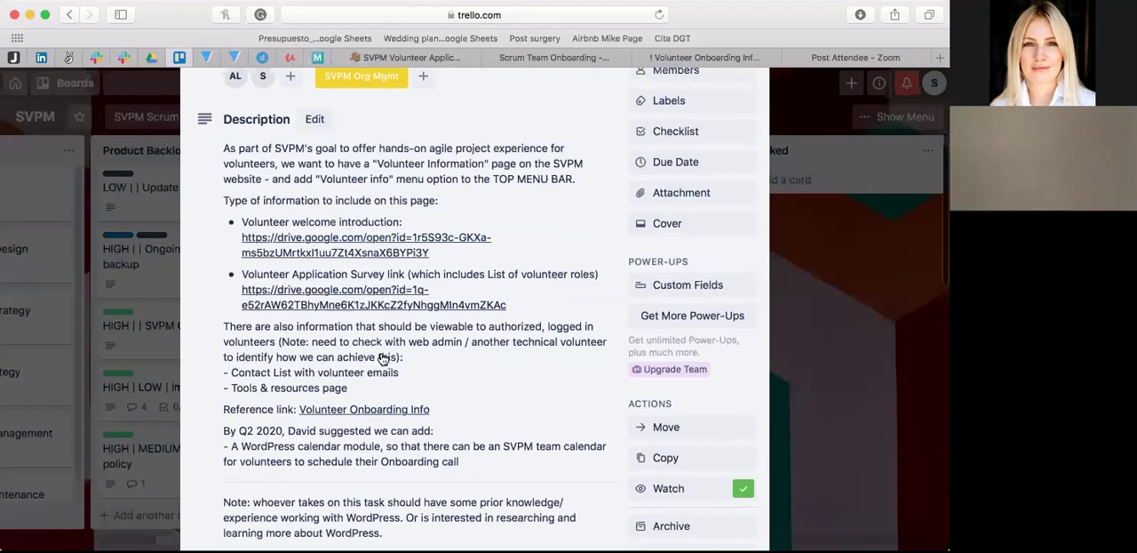
pyautogui.scroll(-2, 382, 357)
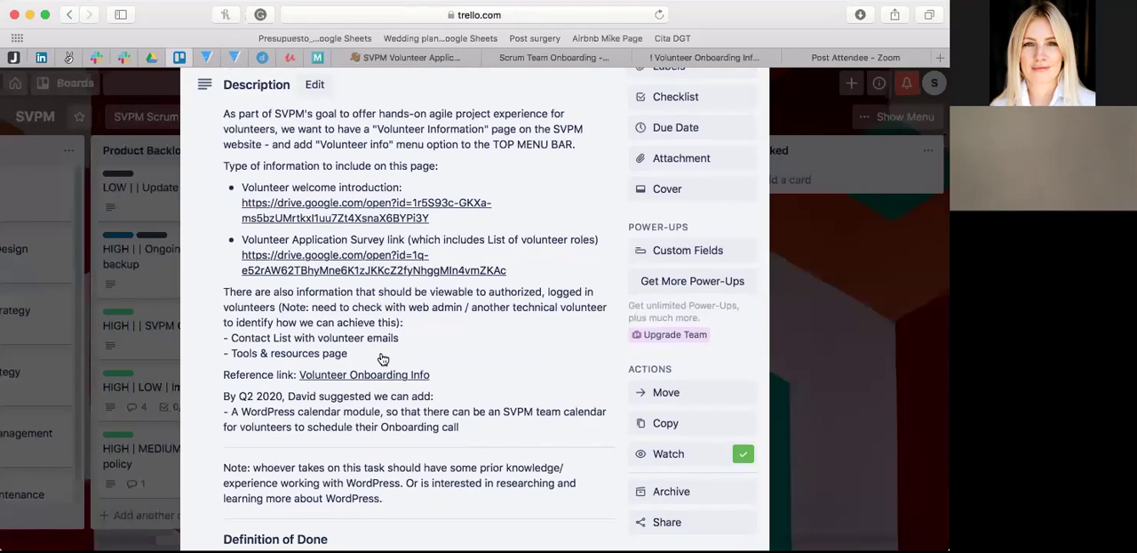
pyautogui.scroll(5, 383, 357)
pyautogui.scroll(5, 383, 357)
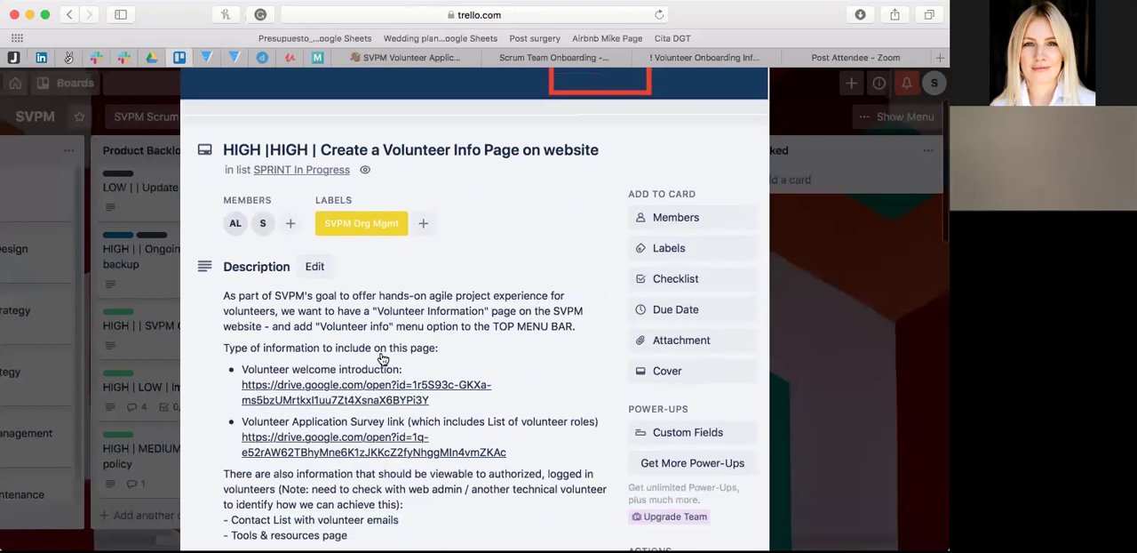
pyautogui.scroll(3, 383, 357)
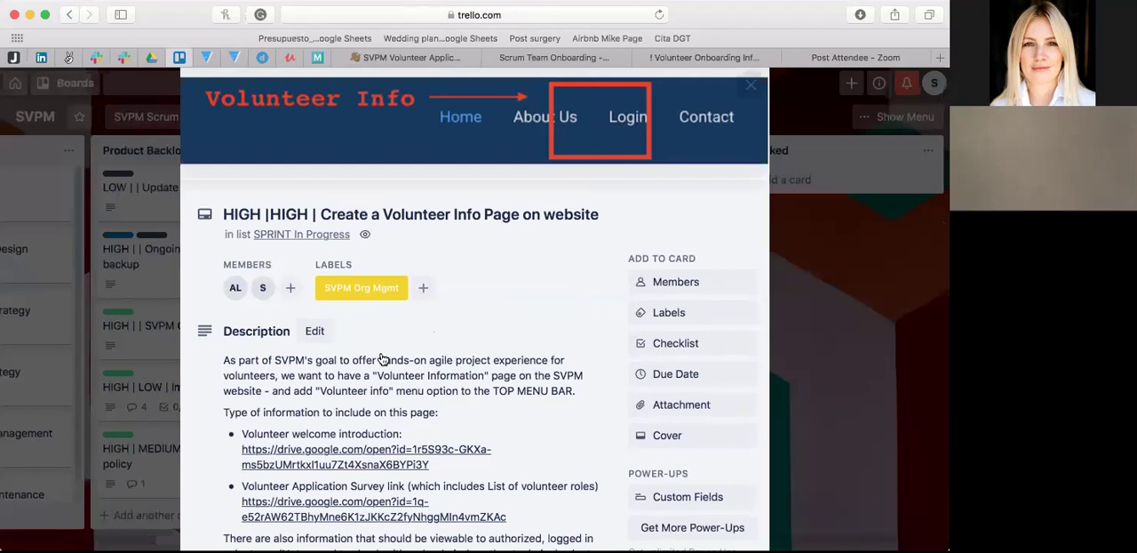
pyautogui.scroll(-2, 383, 357)
pyautogui.scroll(-2, 383, 357)
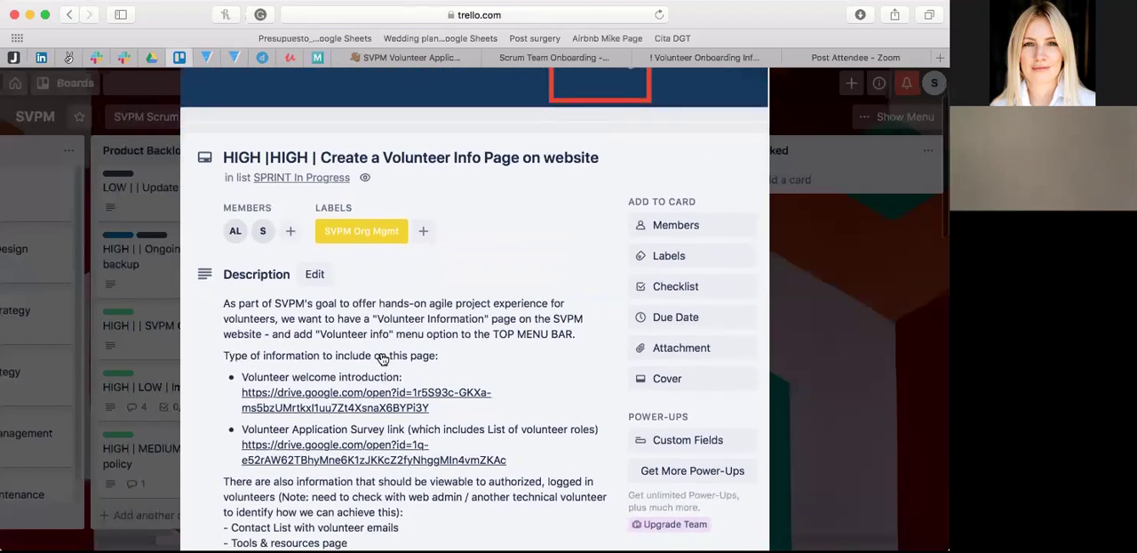
pyautogui.scroll(-3, 383, 357)
pyautogui.scroll(-8, 383, 357)
pyautogui.scroll(-3, 383, 357)
pyautogui.scroll(-5, 379, 346)
pyautogui.scroll(-1, 380, 345)
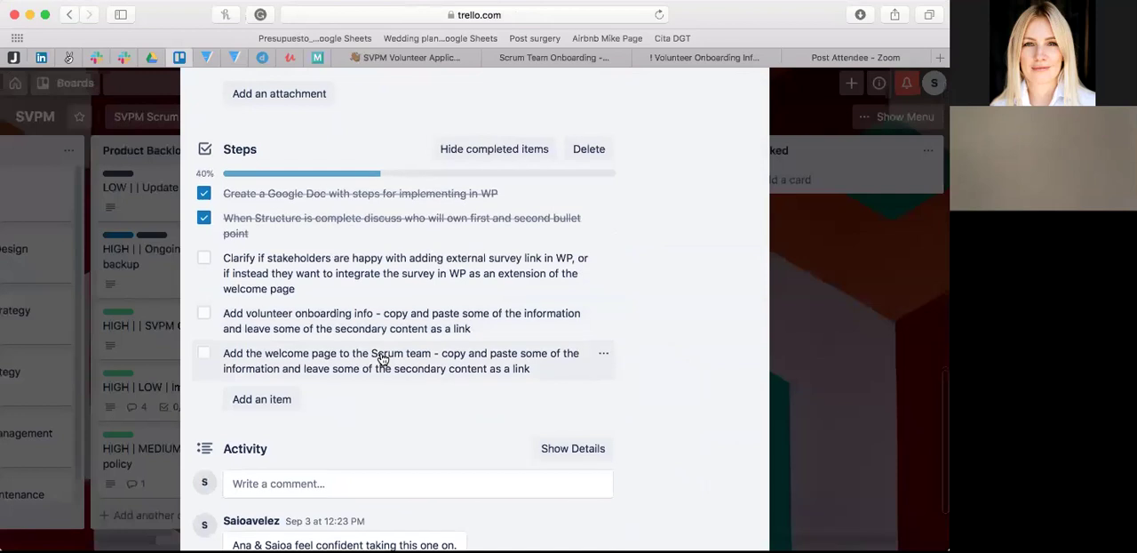
pyautogui.scroll(2, 383, 357)
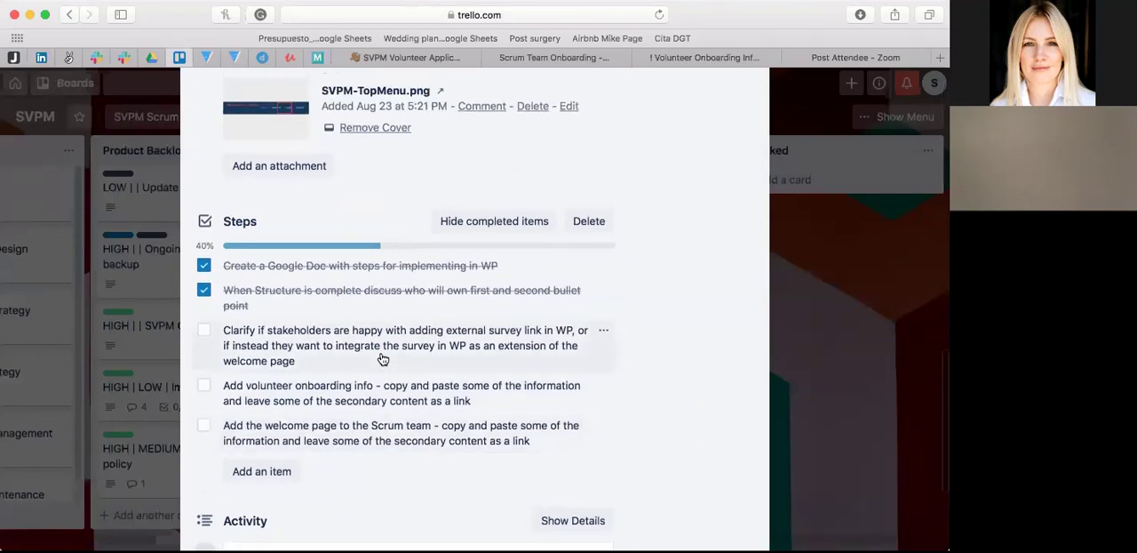
pyautogui.scroll(1, 382, 357)
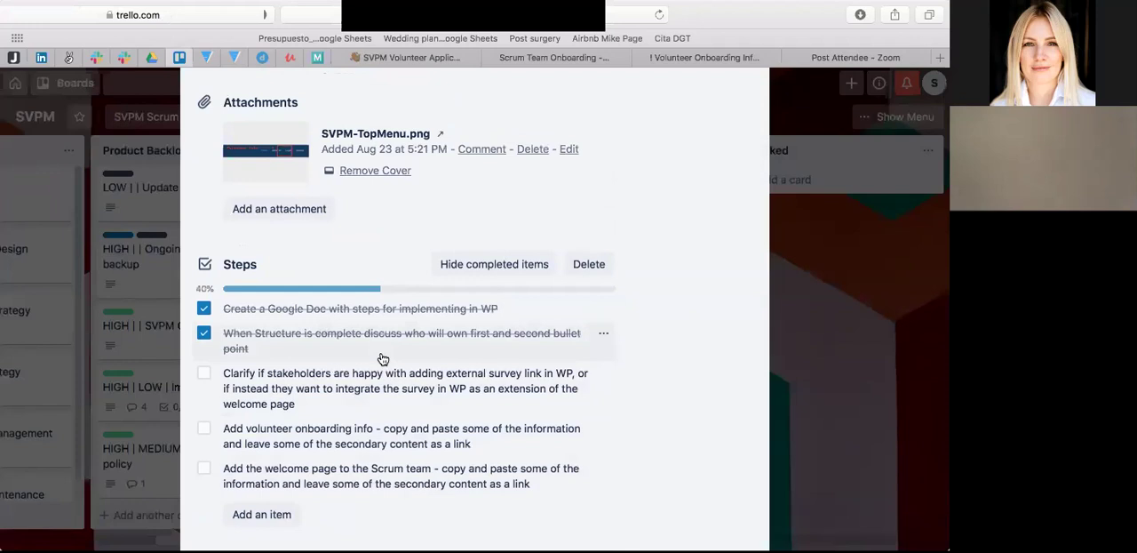
pyautogui.scroll(-3, 383, 357)
pyautogui.scroll(-2, 382, 357)
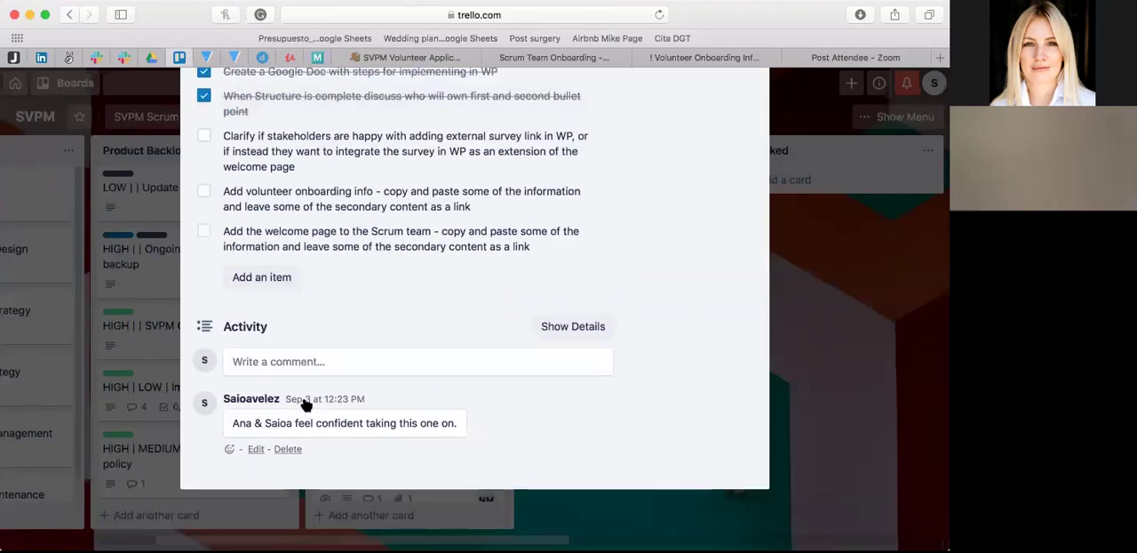
pyautogui.scroll(4, 278, 373)
pyautogui.scroll(1, 278, 373)
pyautogui.scroll(1, 278, 373)
pyautogui.scroll(3, 278, 373)
pyautogui.scroll(1, 278, 373)
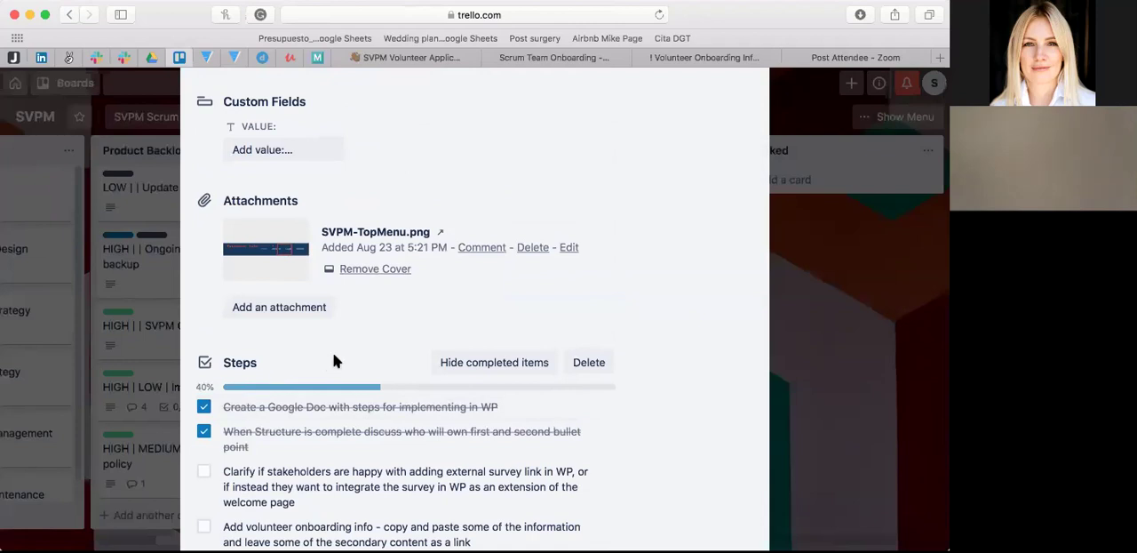
pyautogui.scroll(-3, 335, 360)
pyautogui.scroll(-3, 335, 360)
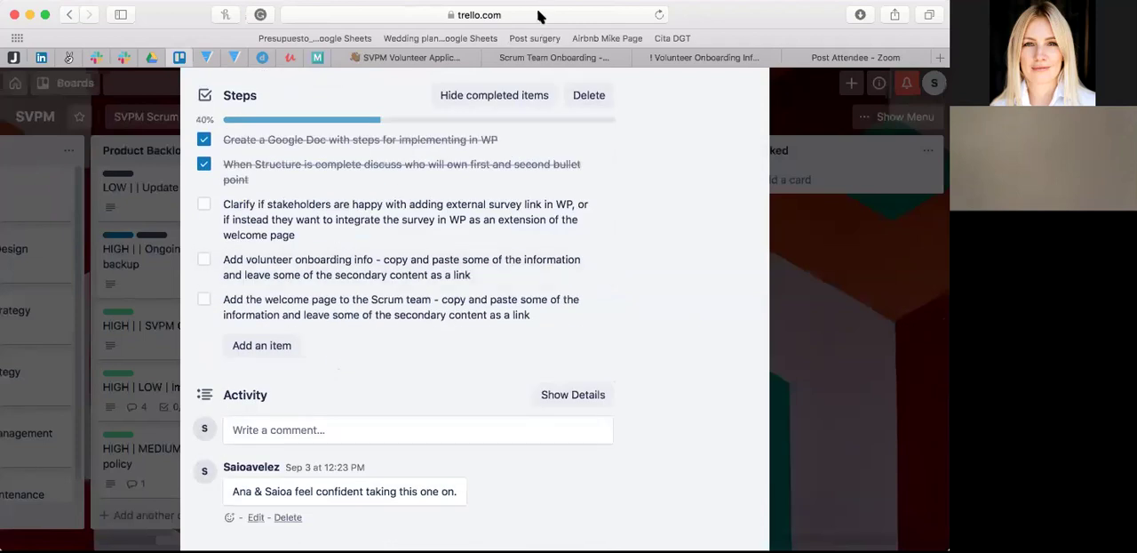